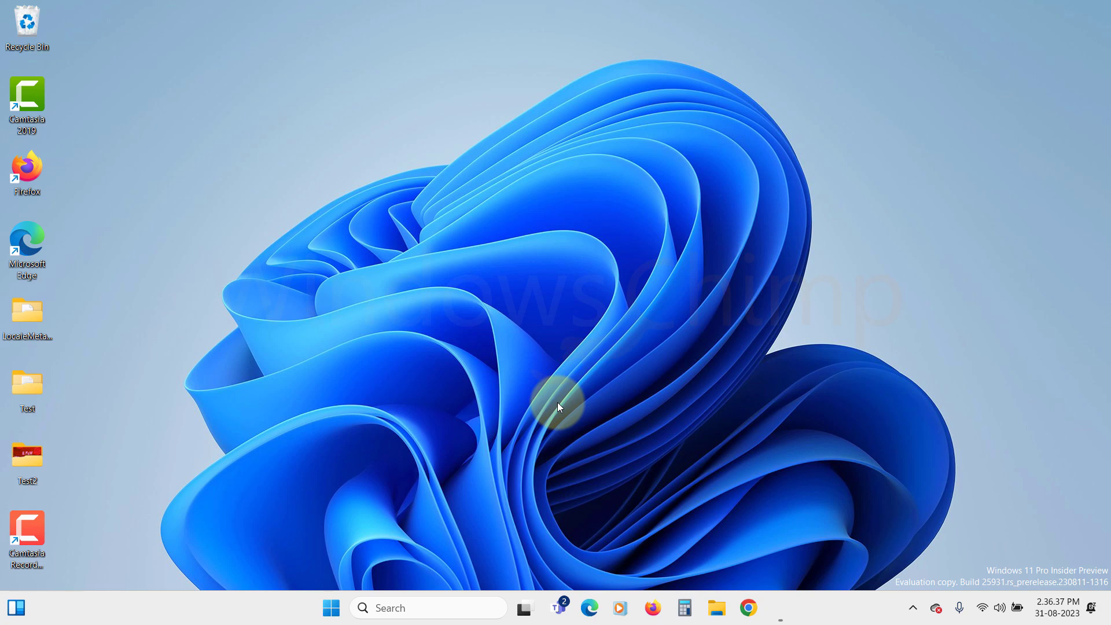
Launch the Local Group Policy Editor by running gpedit.msc from the Run box.
{"action": "key", "text": "super+r"}
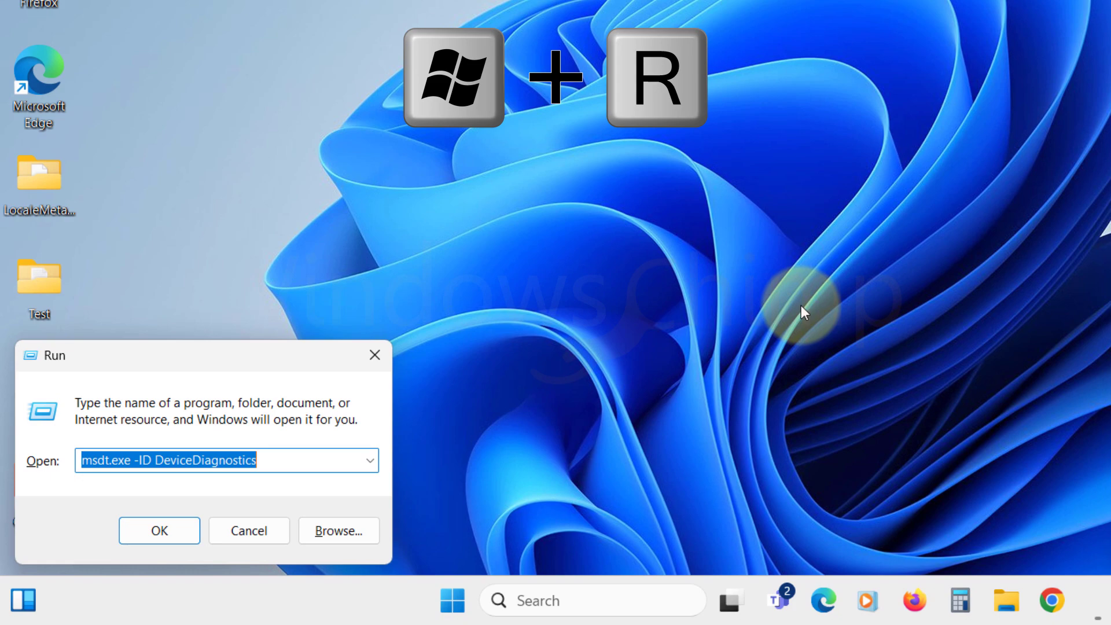
{"action": "type", "text": "gpedit.msc"}
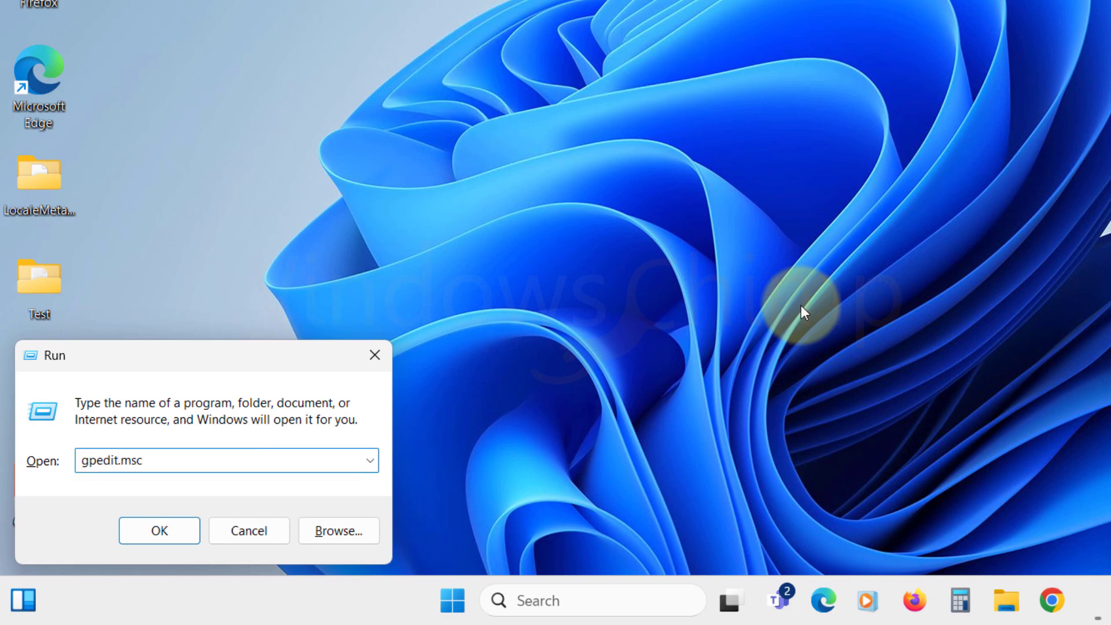
{"action": "key", "text": "Return"}
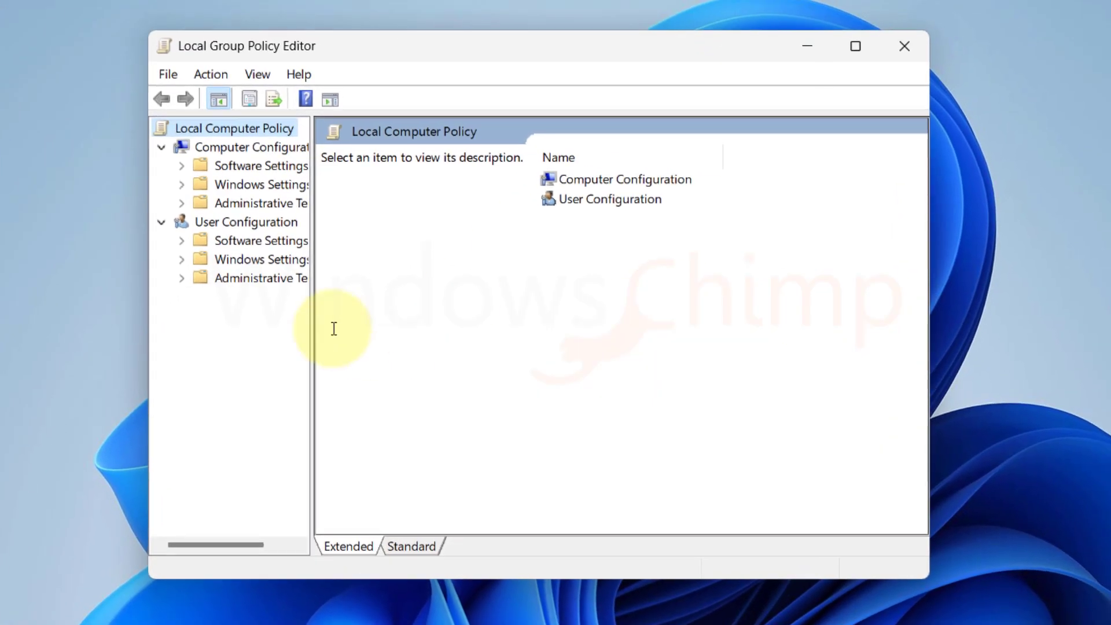
Expand User Configuration > Administrative Templates > Desktop and select 'Remove Recycle Bin icon from desktop'.
{"action": "left_click_drag", "start_coordinate": [312, 303], "coordinate": [365, 302]}
{"action": "left_click", "coordinate": [244, 221]}
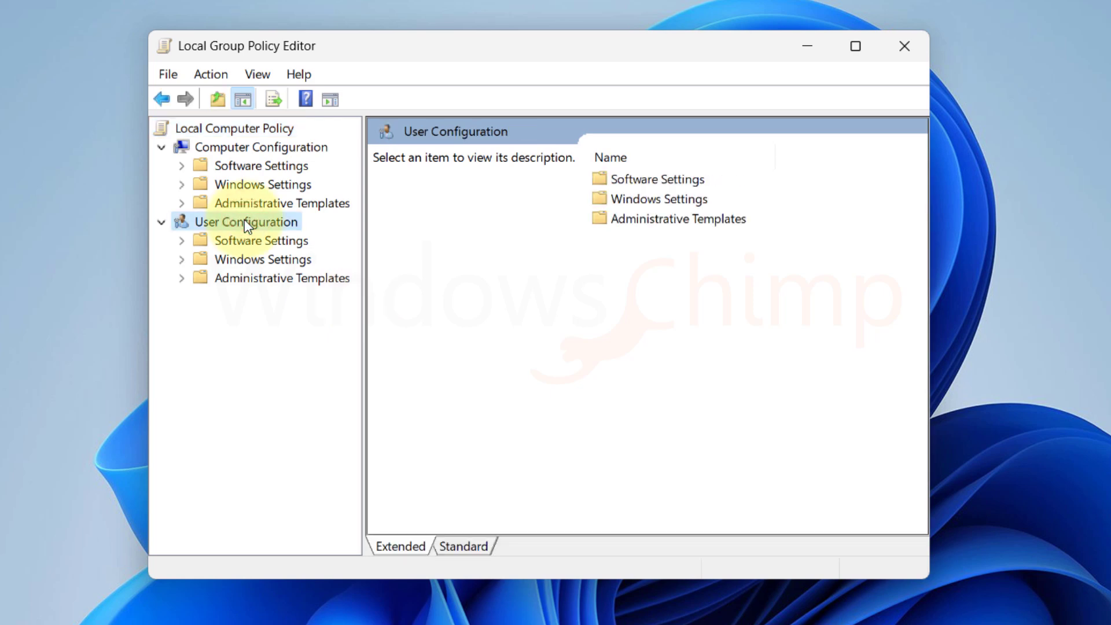
{"action": "left_click", "coordinate": [181, 279]}
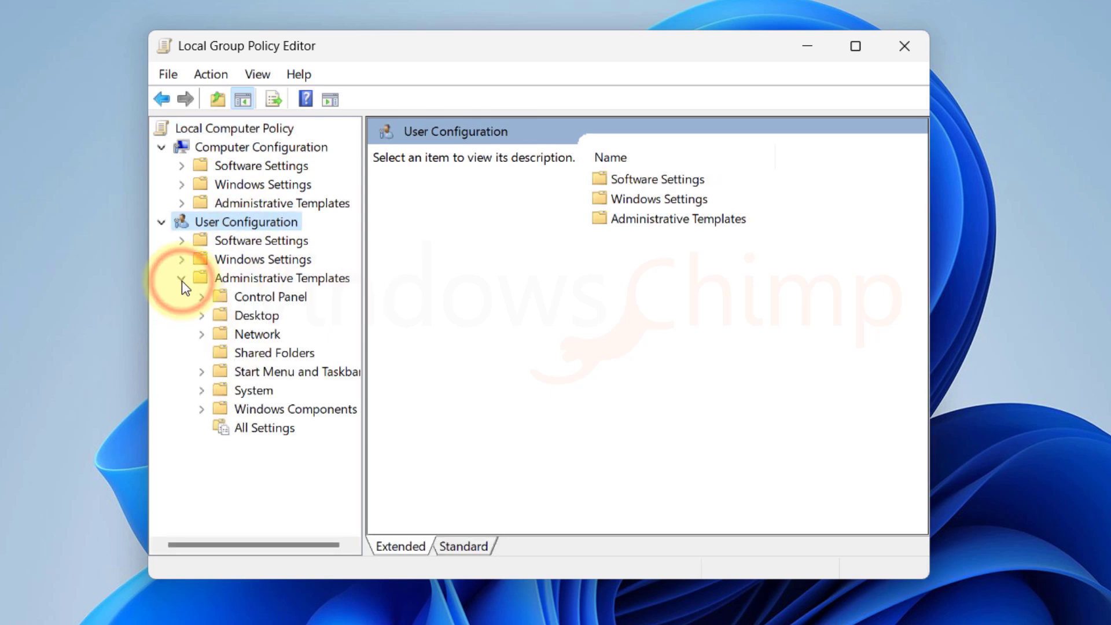
{"action": "left_click", "coordinate": [258, 314]}
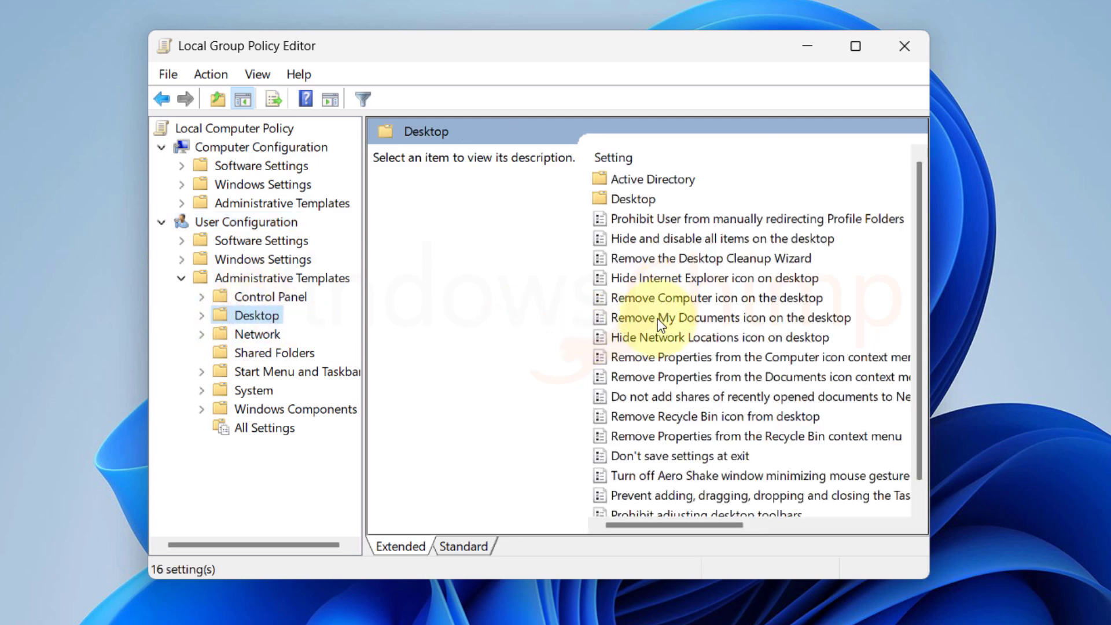
{"action": "left_click", "coordinate": [664, 418]}
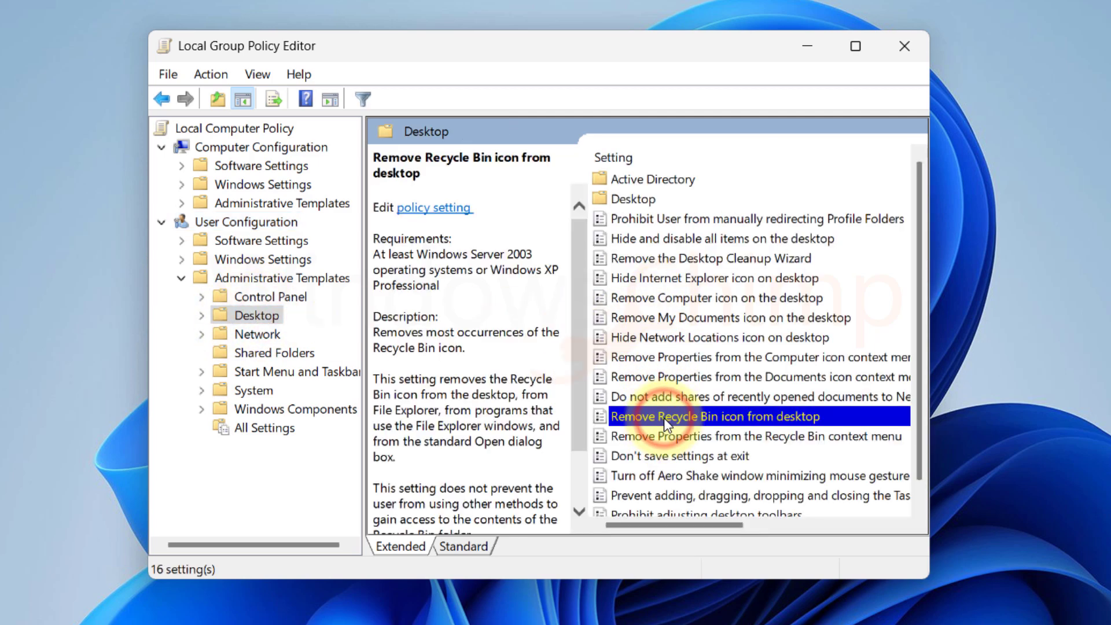
Set 'Remove Recycle Bin icon from desktop' to Not Configured, apply it, and close the editor.
{"action": "left_click", "coordinate": [784, 423]}
{"action": "double_click", "coordinate": [784, 423]}
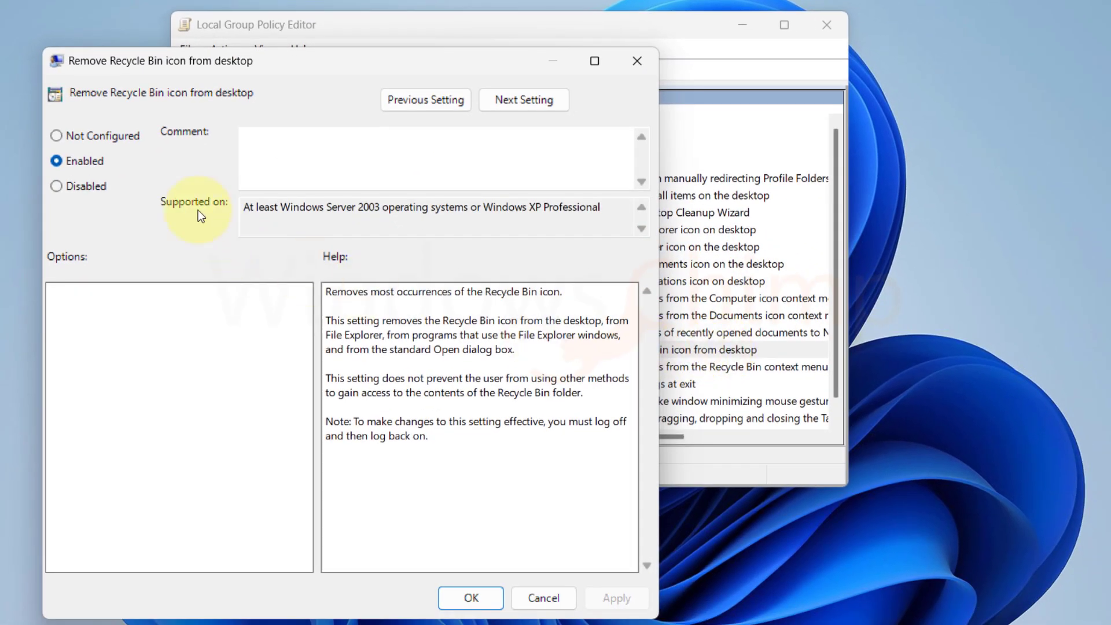
{"action": "left_click", "coordinate": [92, 140]}
{"action": "left_click", "coordinate": [619, 599]}
{"action": "left_click", "coordinate": [478, 595]}
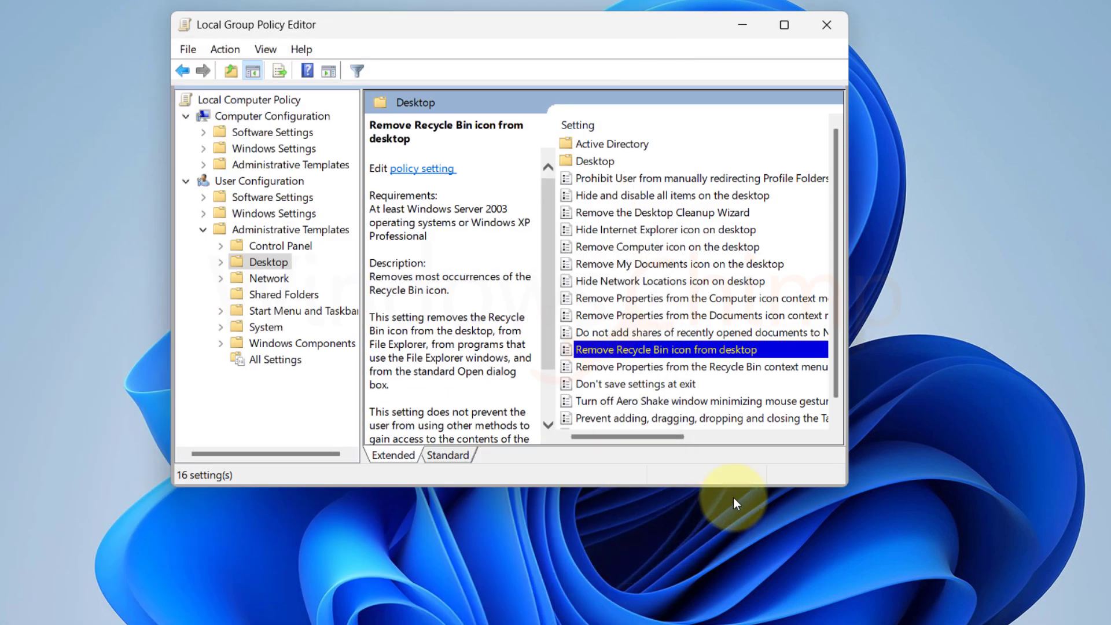
{"action": "left_click", "coordinate": [825, 26]}
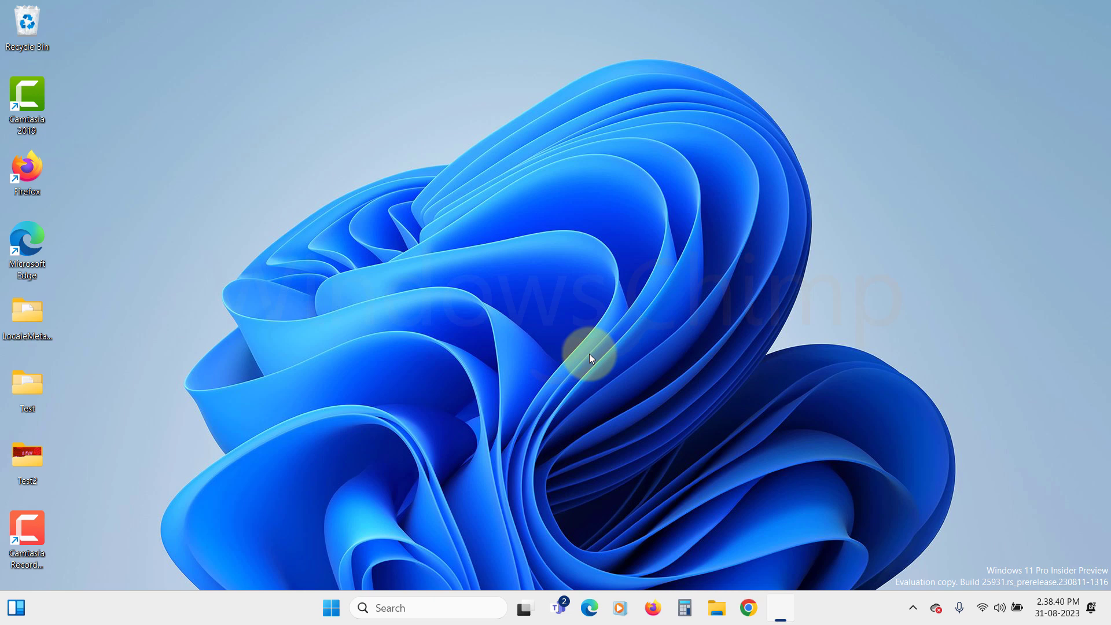
Go to Settings > Personalization > Themes and open Desktop icon settings under Related settings.
{"action": "left_click", "coordinate": [332, 608]}
{"action": "left_click", "coordinate": [526, 193]}
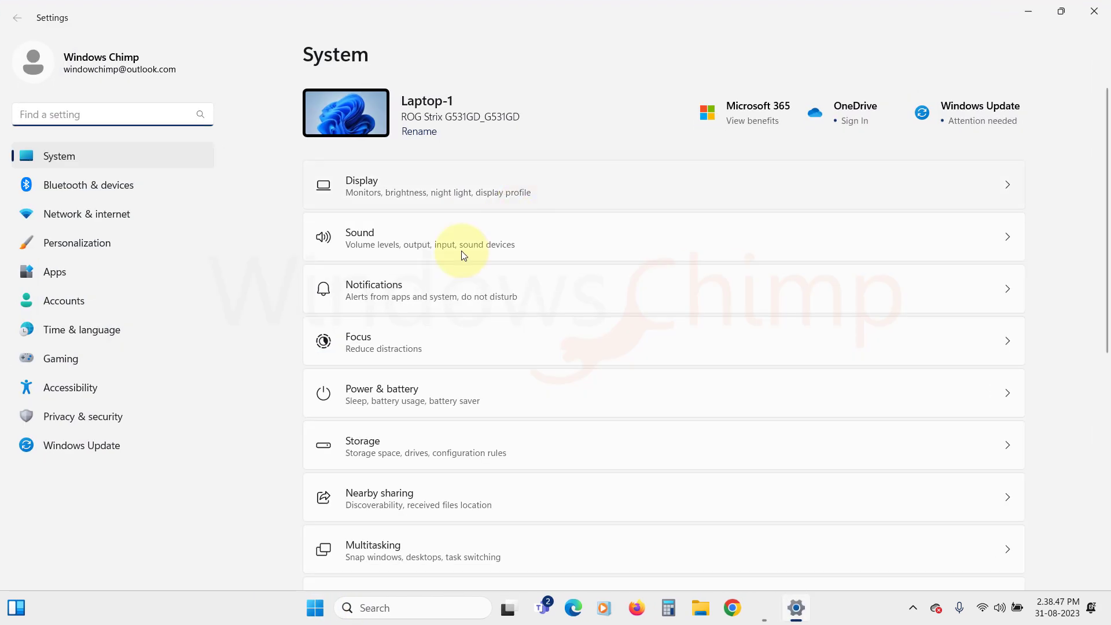
{"action": "left_click", "coordinate": [124, 248]}
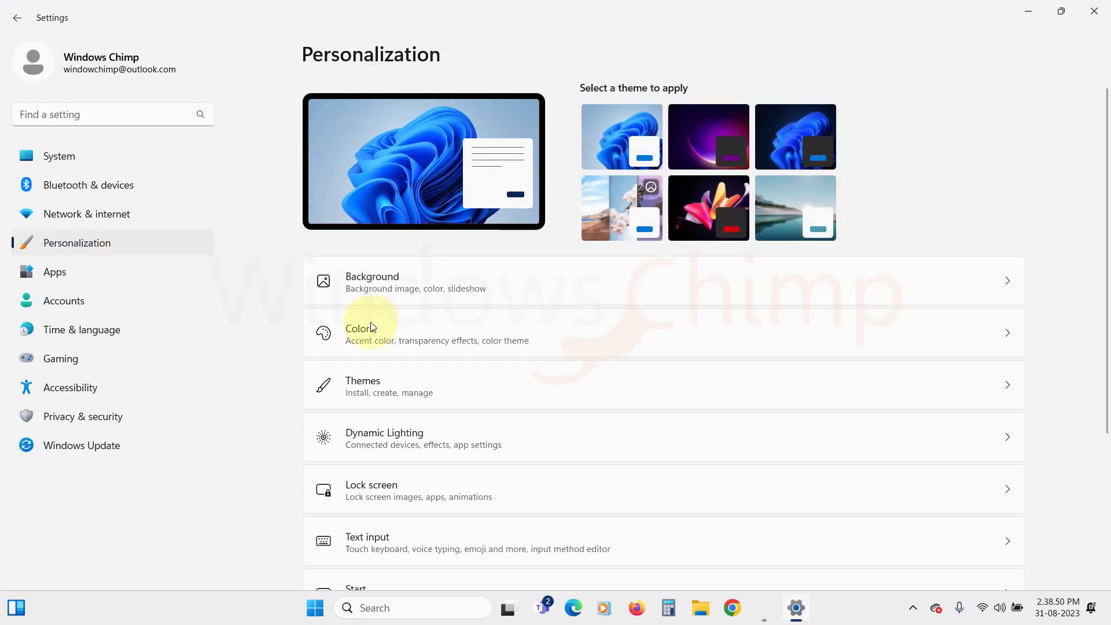
{"action": "left_click", "coordinate": [404, 385]}
{"action": "scroll", "coordinate": [462, 425], "scroll_direction": "down", "scroll_amount": 5}
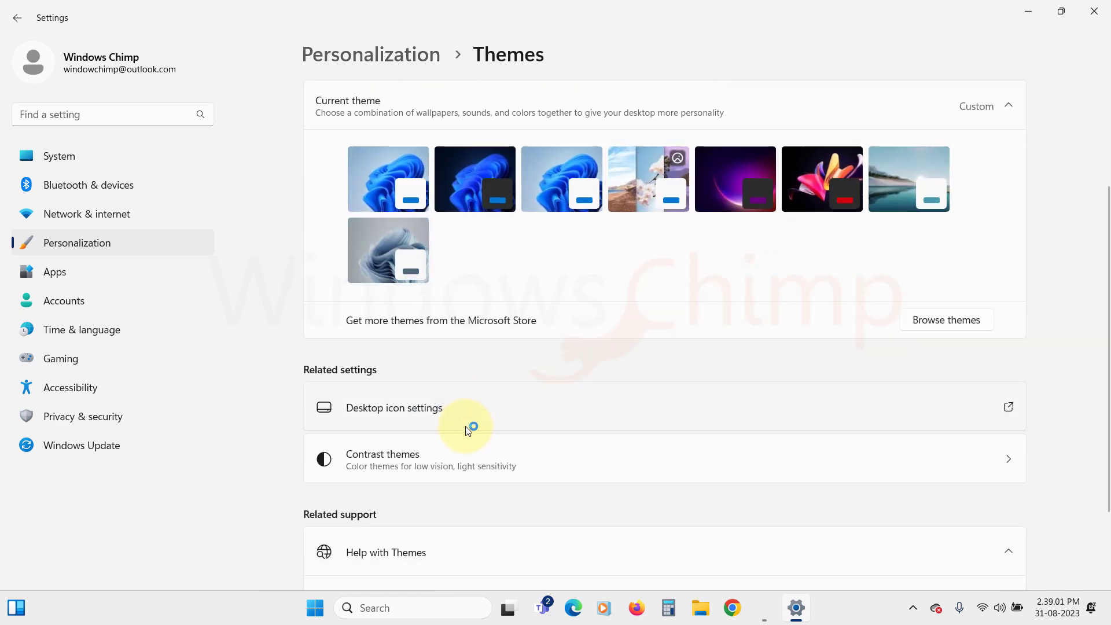
{"action": "scroll", "coordinate": [464, 427], "scroll_direction": "up", "scroll_amount": 1}
{"action": "left_click", "coordinate": [437, 383]}
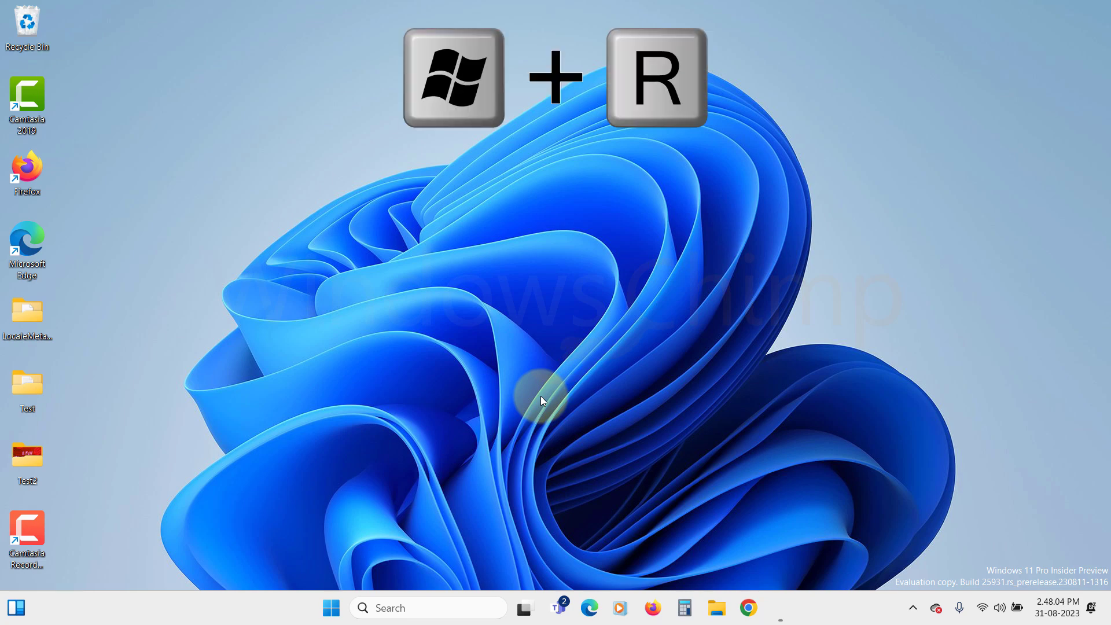
Launch Registry Editor with regedit and allow it to make changes.
{"action": "key", "text": "super+r"}
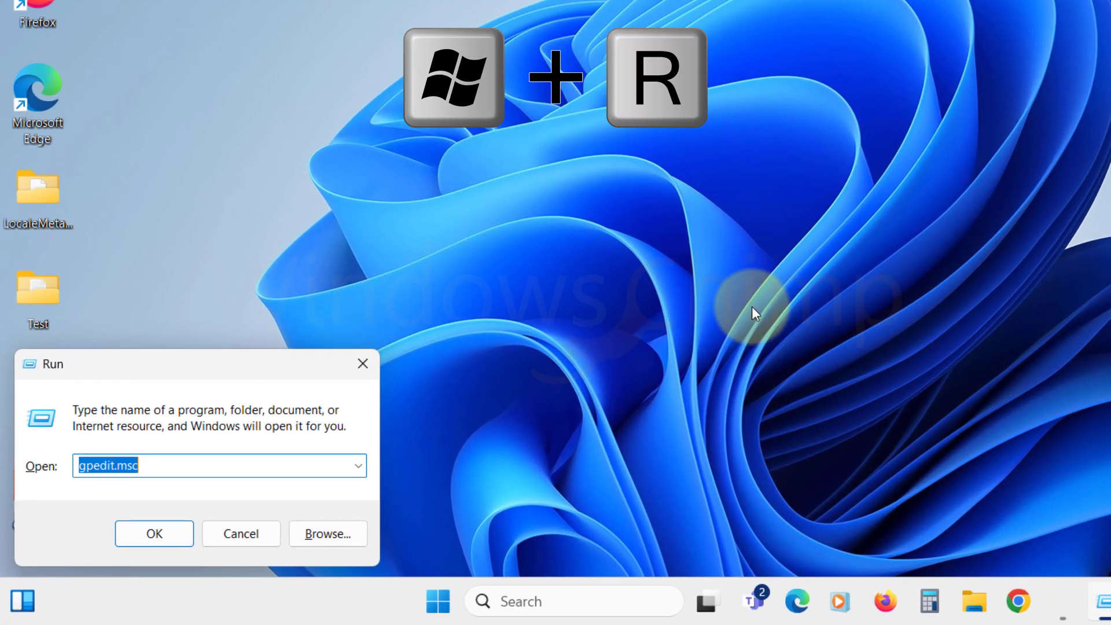
{"action": "type", "text": "re"}
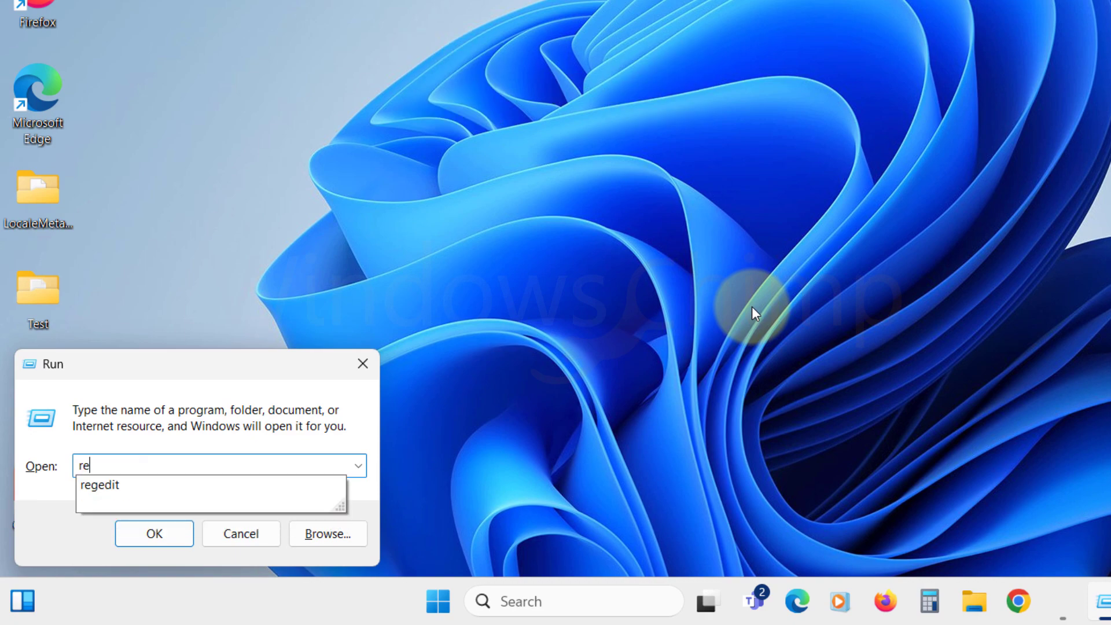
{"action": "type", "text": "gedit"}
{"action": "key", "text": "Return"}
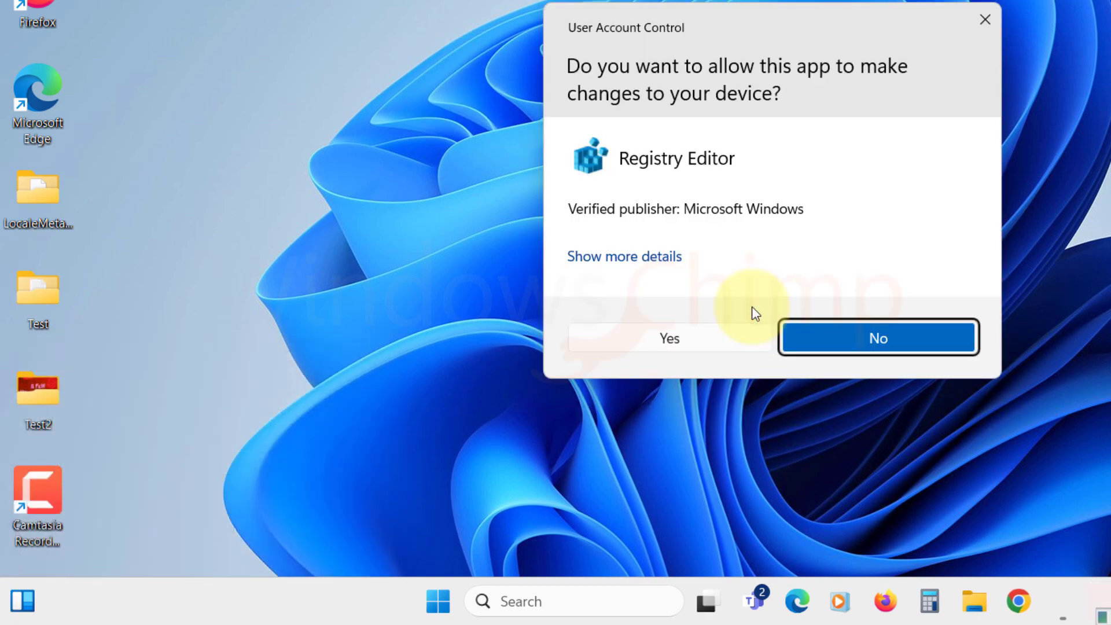
{"action": "left_click", "coordinate": [717, 334]}
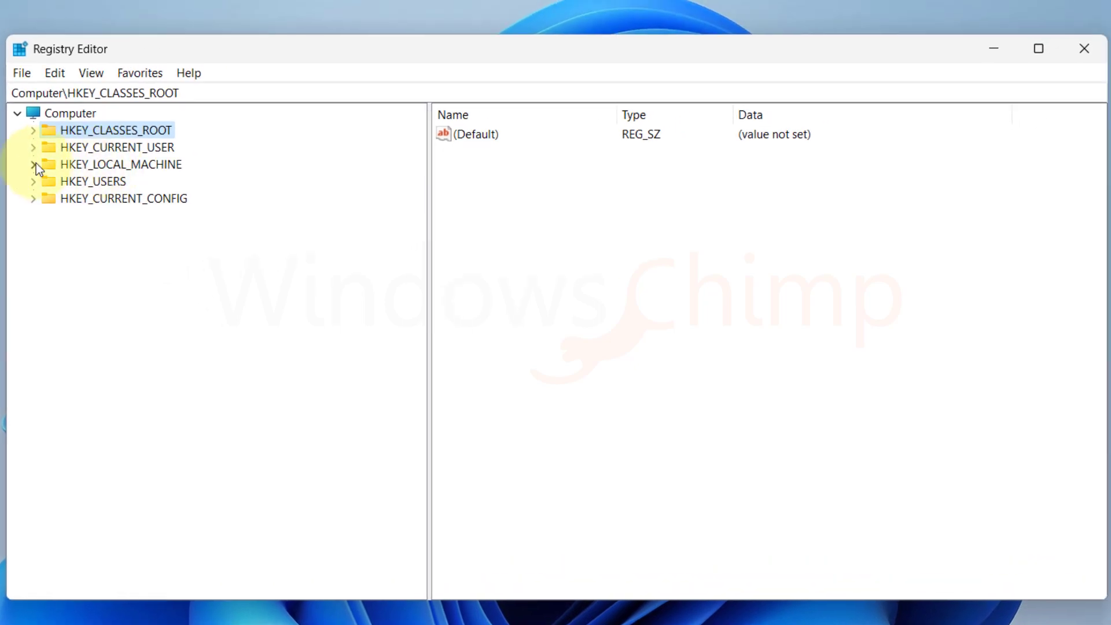
Expand HKEY_LOCAL_MACHINE > SOFTWARE > Microsoft > Windows in the registry tree.
{"action": "left_click", "coordinate": [33, 164]}
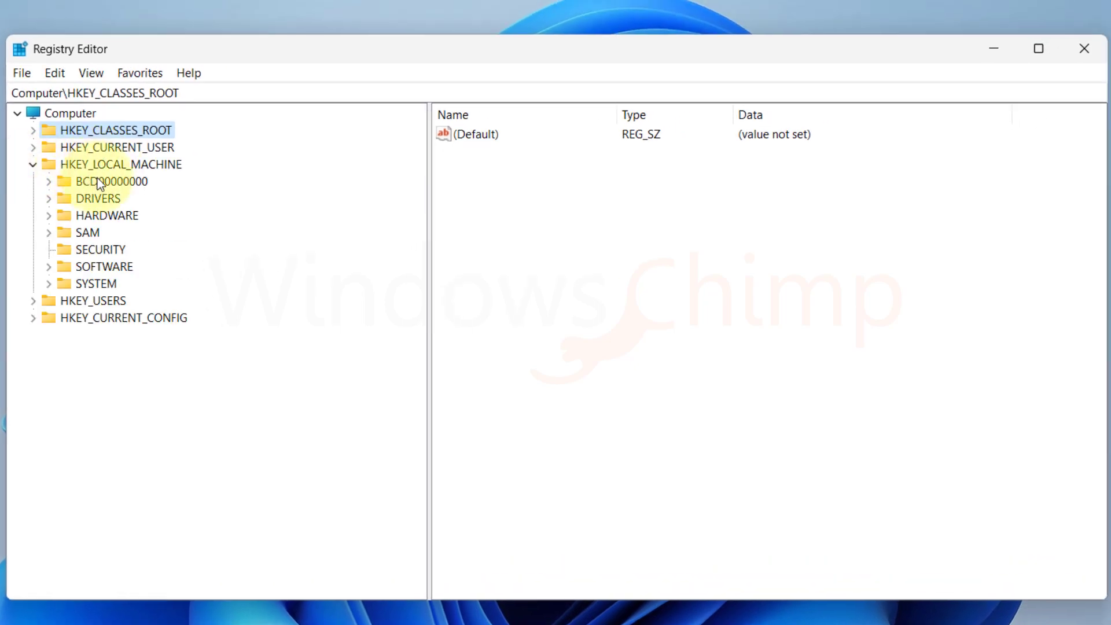
{"action": "left_click", "coordinate": [54, 265]}
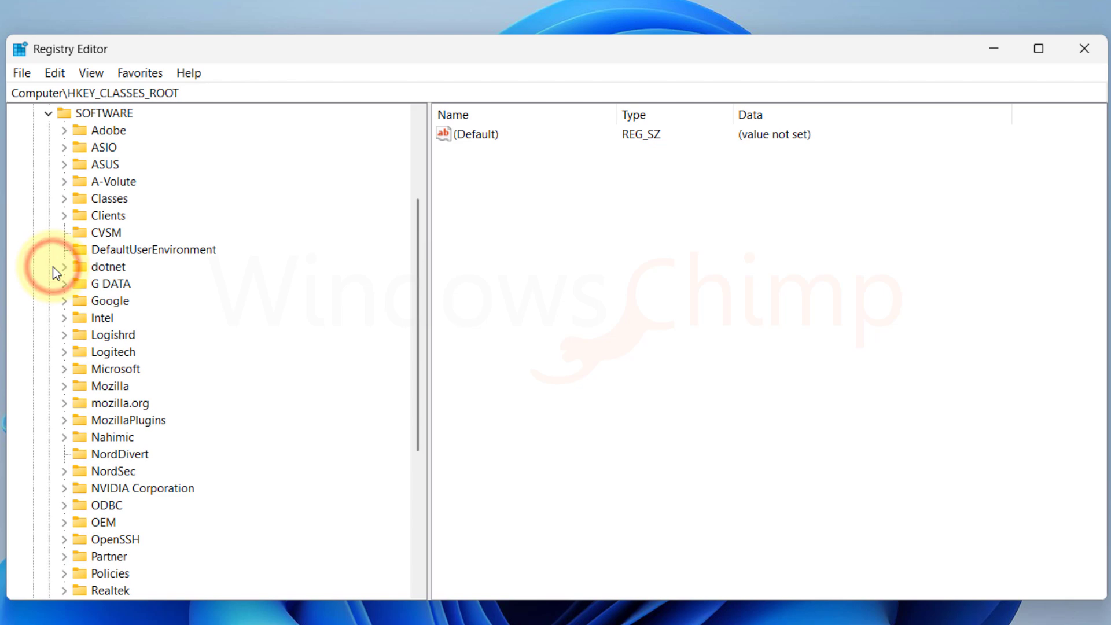
{"action": "key", "text": "m"}
{"action": "left_click", "coordinate": [61, 368]}
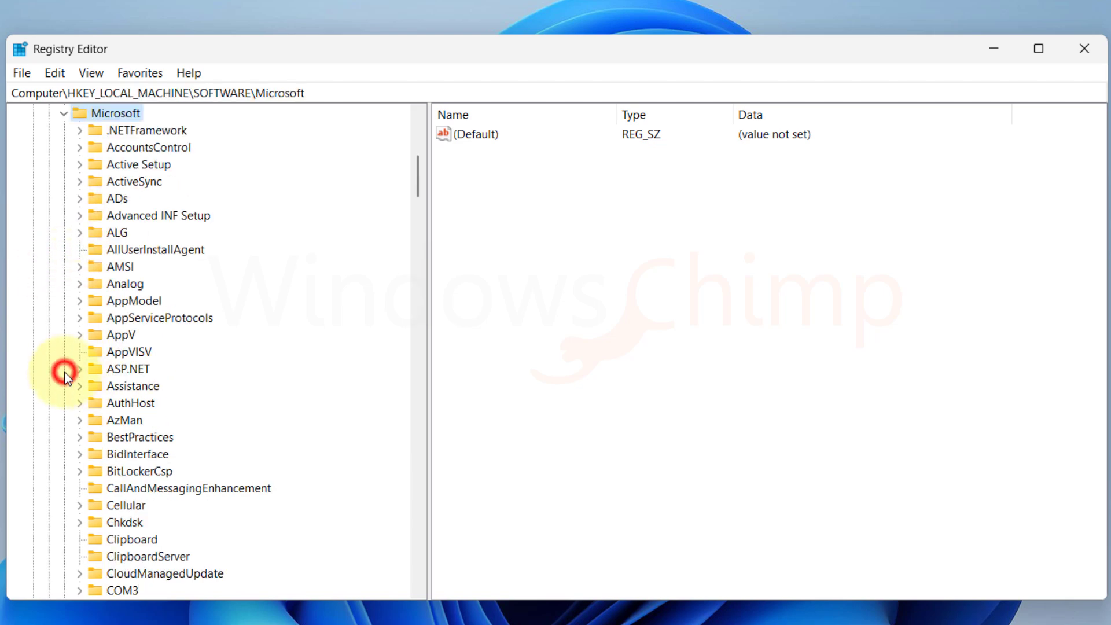
{"action": "key", "text": "w"}
{"action": "scroll", "coordinate": [105, 409], "scroll_direction": "down", "scroll_amount": 5}
{"action": "left_click", "coordinate": [79, 421]}
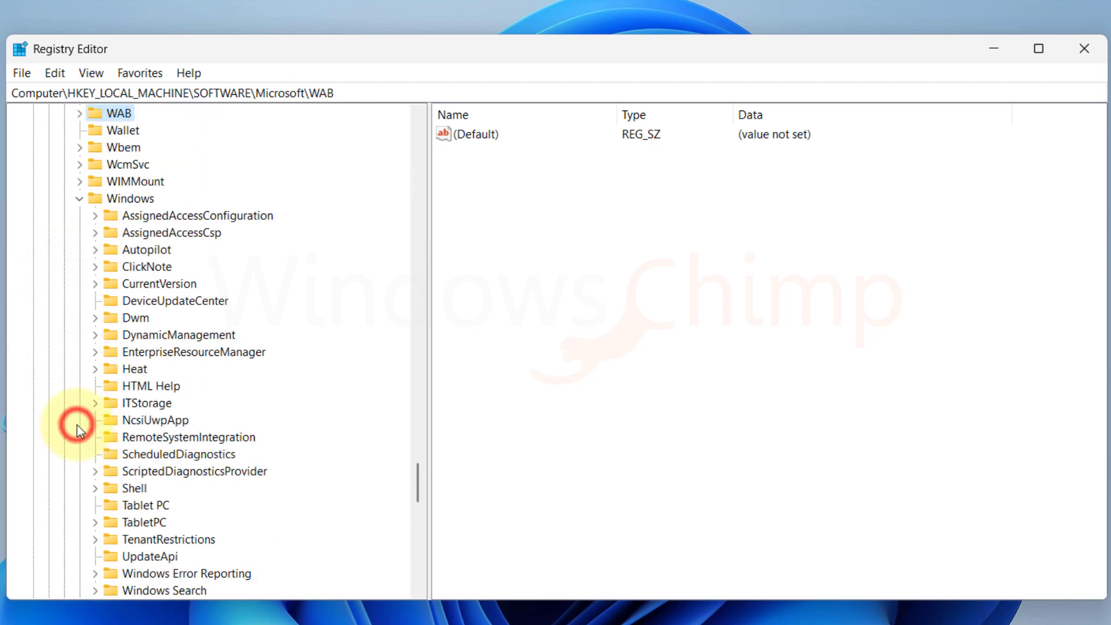
Expand CurrentVersion > Policies to reach the NonEnum key.
{"action": "left_click", "coordinate": [140, 234]}
{"action": "key", "text": "c"}
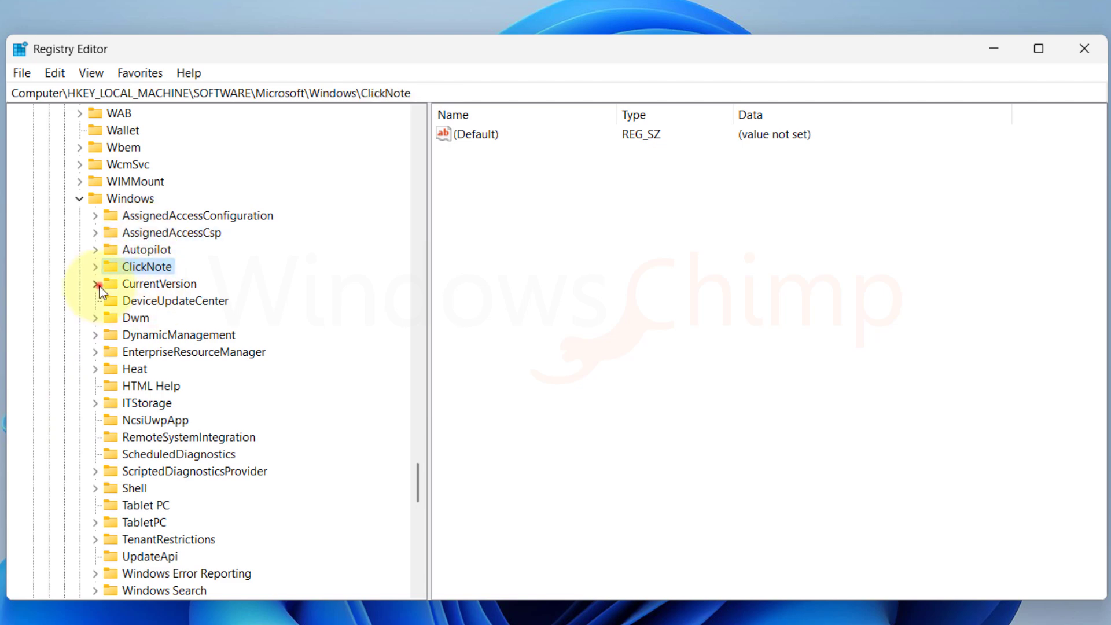
{"action": "left_click", "coordinate": [95, 283]}
{"action": "left_click", "coordinate": [174, 165]}
{"action": "key", "text": "p"}
{"action": "scroll", "coordinate": [180, 353], "scroll_direction": "down", "scroll_amount": 2}
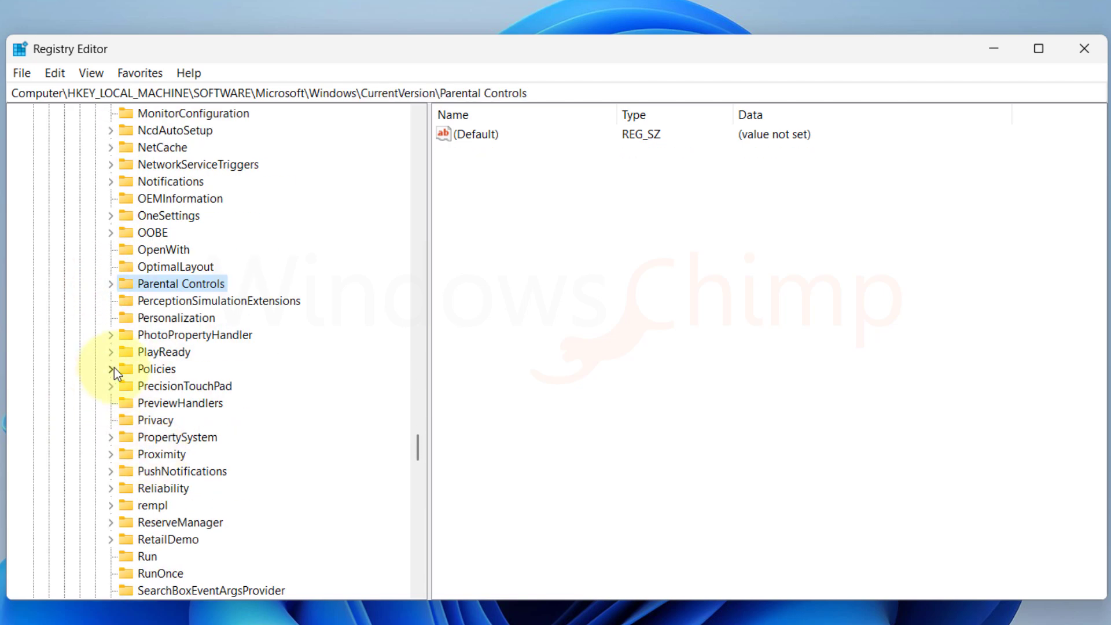
{"action": "left_click", "coordinate": [110, 369]}
{"action": "left_click", "coordinate": [161, 387]}
{"action": "scroll", "coordinate": [162, 393], "scroll_direction": "down", "scroll_amount": 1}
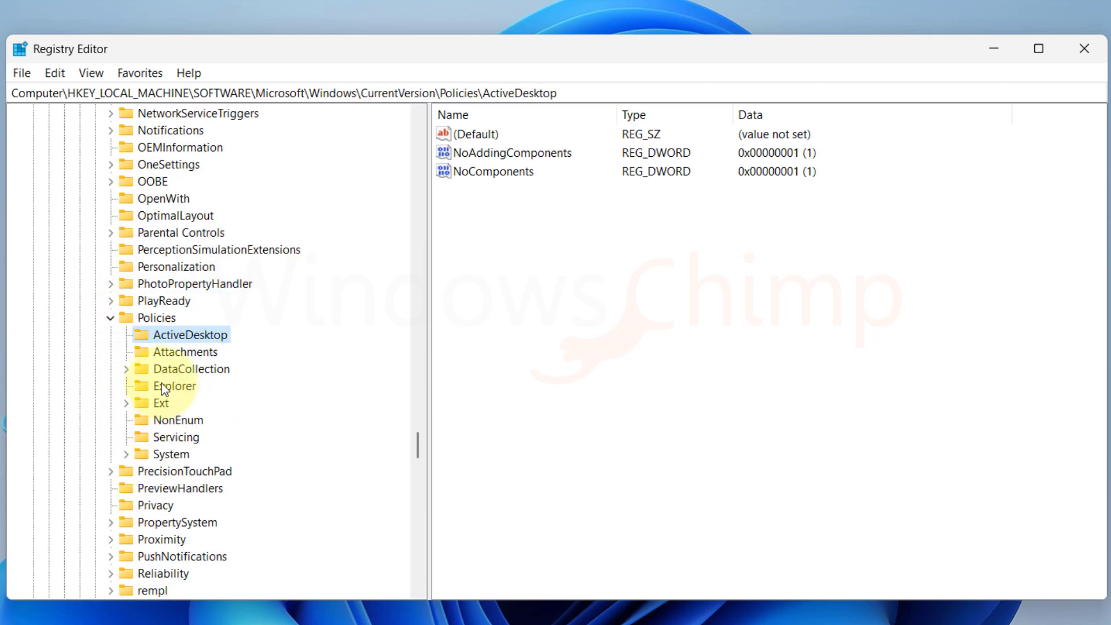
{"action": "left_click", "coordinate": [173, 420]}
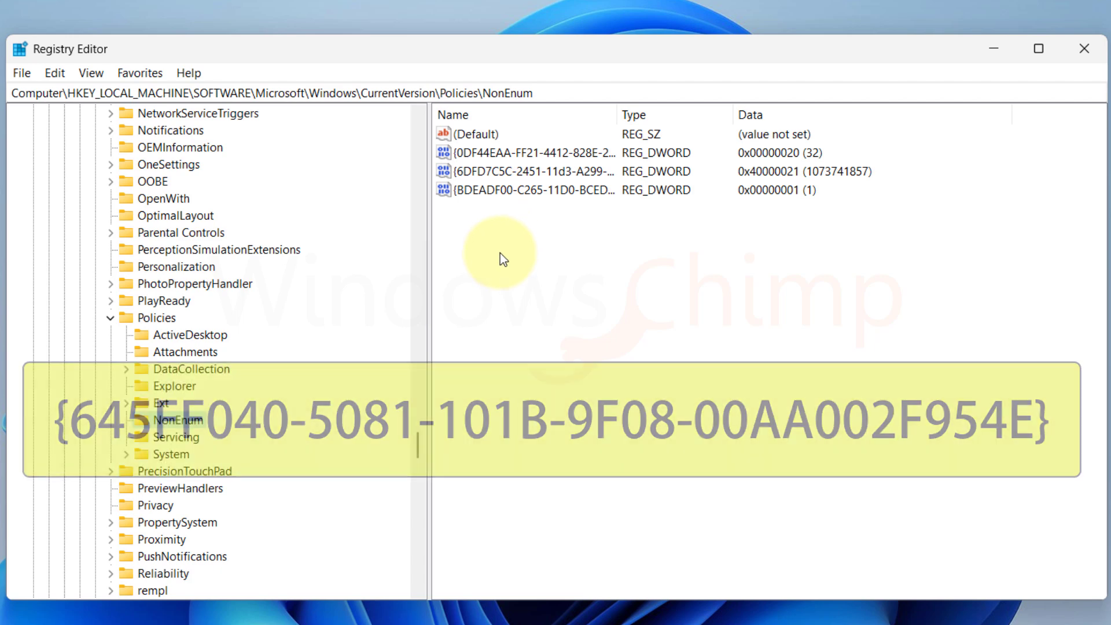
{"action": "right_click", "coordinate": [519, 249]}
{"action": "mouse_move", "coordinate": [565, 260]}
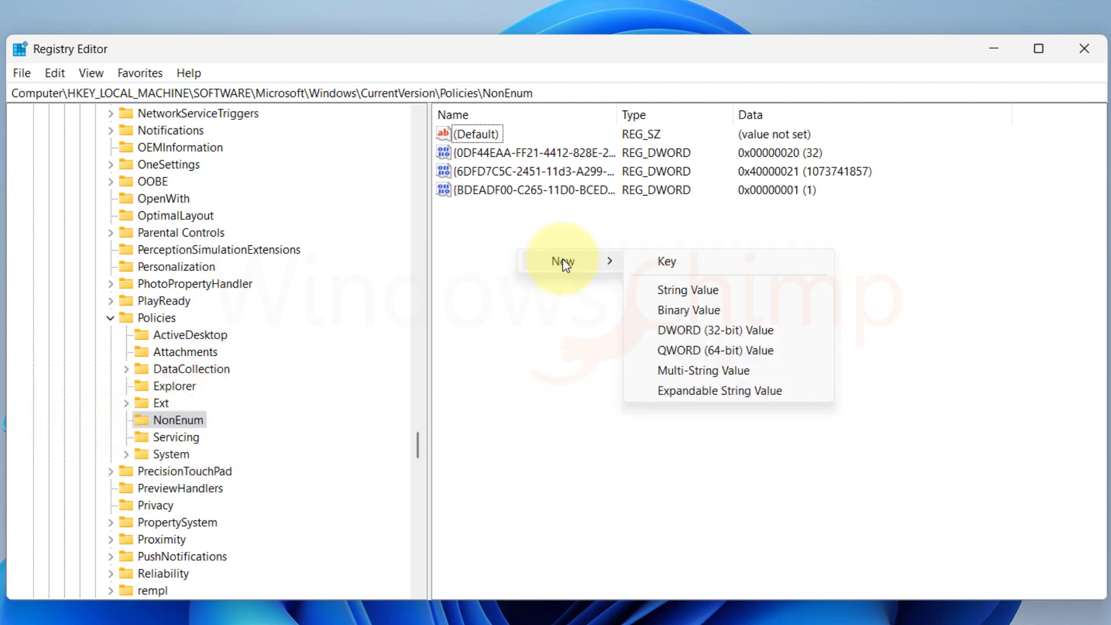
{"action": "left_click", "coordinate": [717, 331]}
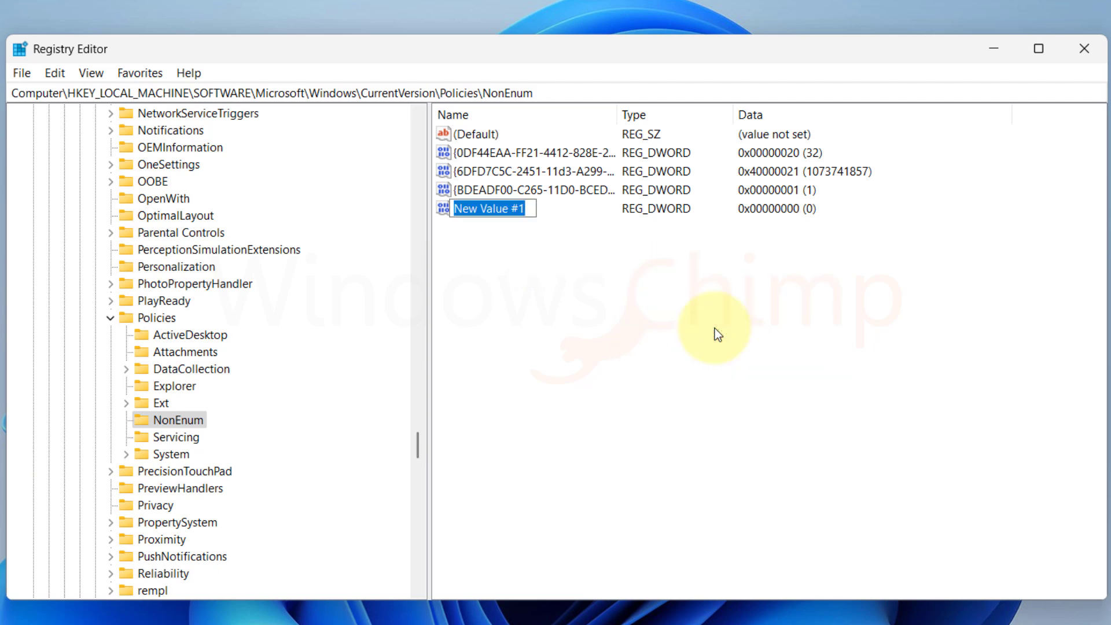
{"action": "key", "text": "ctrl+v"}
{"action": "key", "text": "Return"}
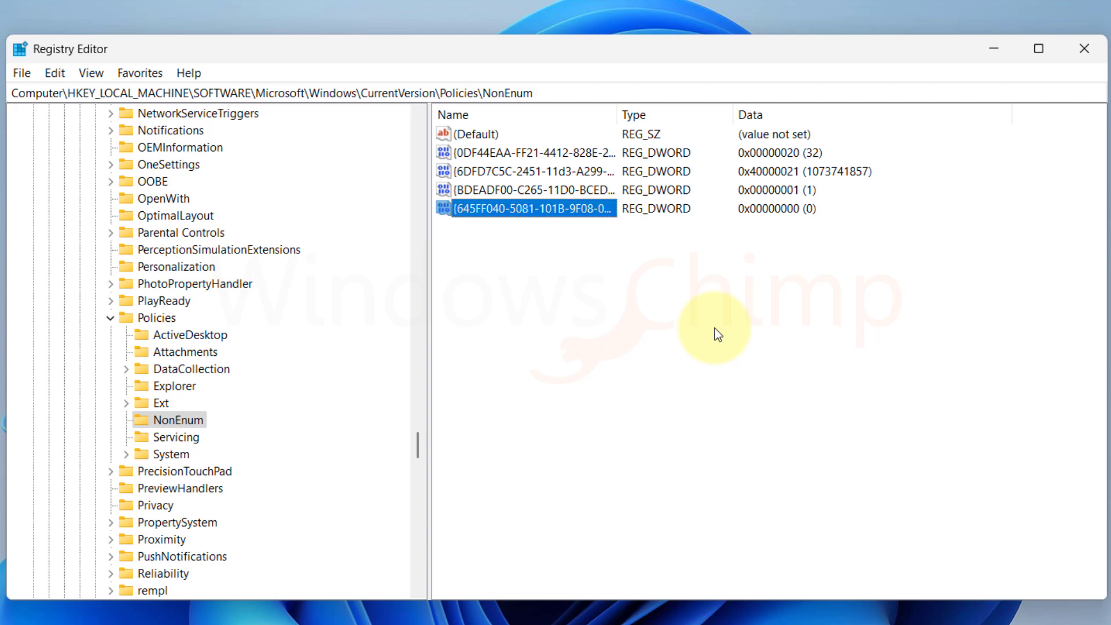
Set the GUID value's data to 0.
{"action": "double_click", "coordinate": [567, 208]}
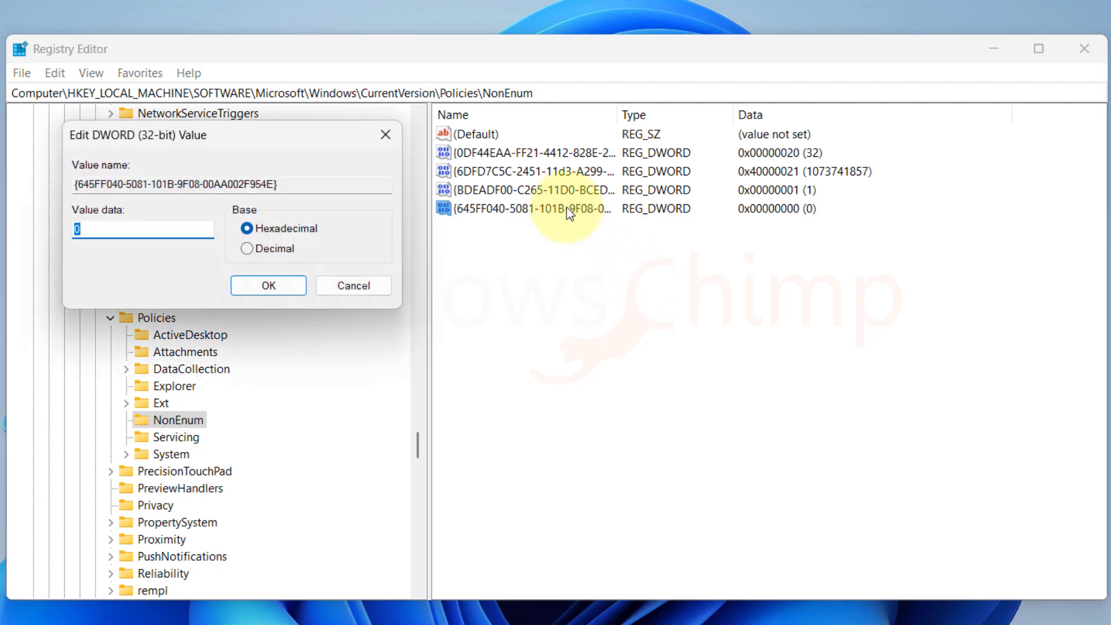
{"action": "type", "text": "0"}
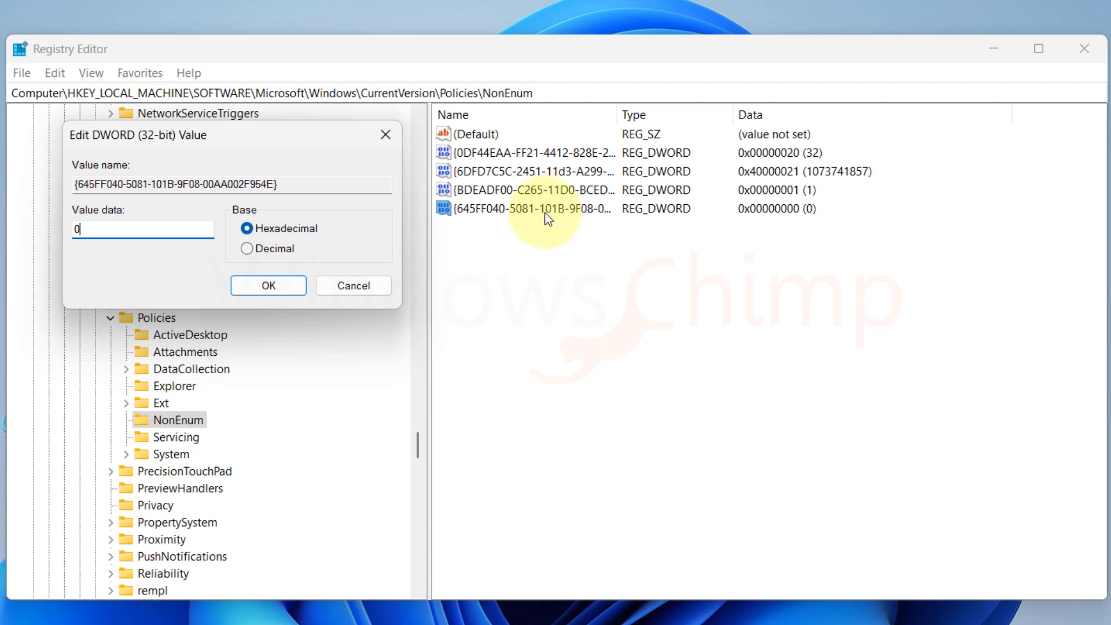
{"action": "left_click", "coordinate": [267, 286]}
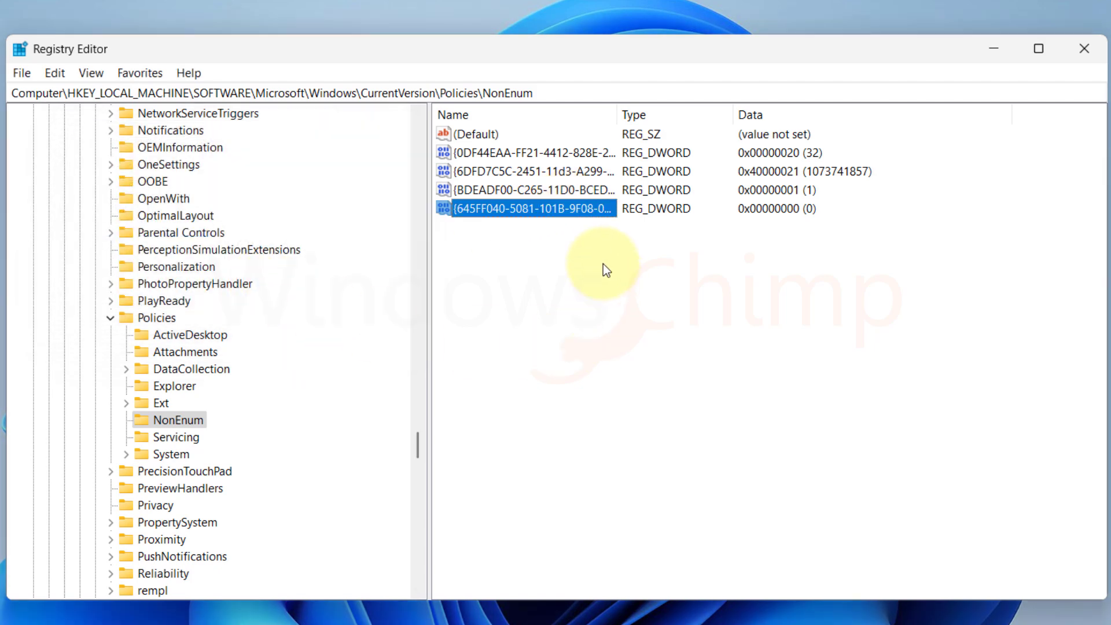
Close Registry Editor and show the Start menu power options with Restart.
{"action": "left_click", "coordinate": [602, 264]}
{"action": "left_click", "coordinate": [1084, 49]}
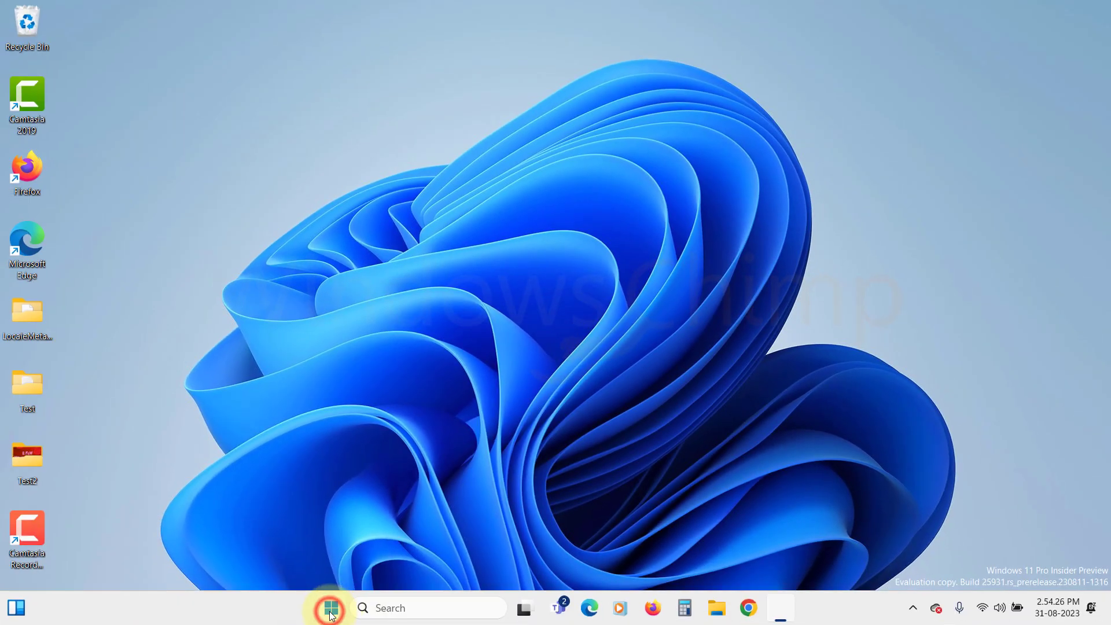
{"action": "left_click", "coordinate": [331, 613]}
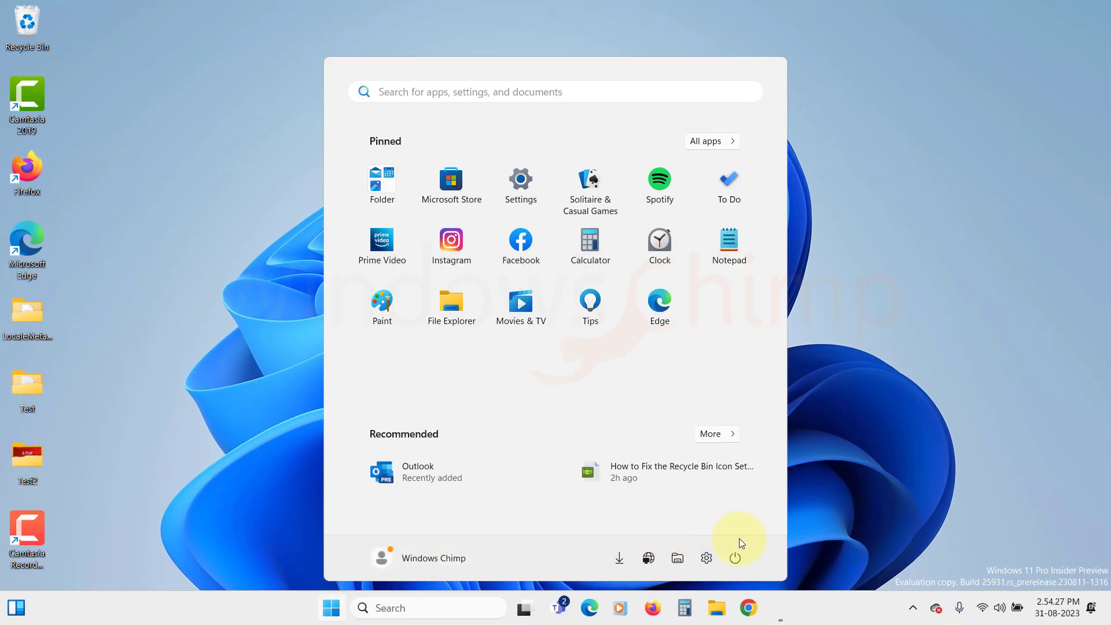
{"action": "left_click", "coordinate": [736, 557]}
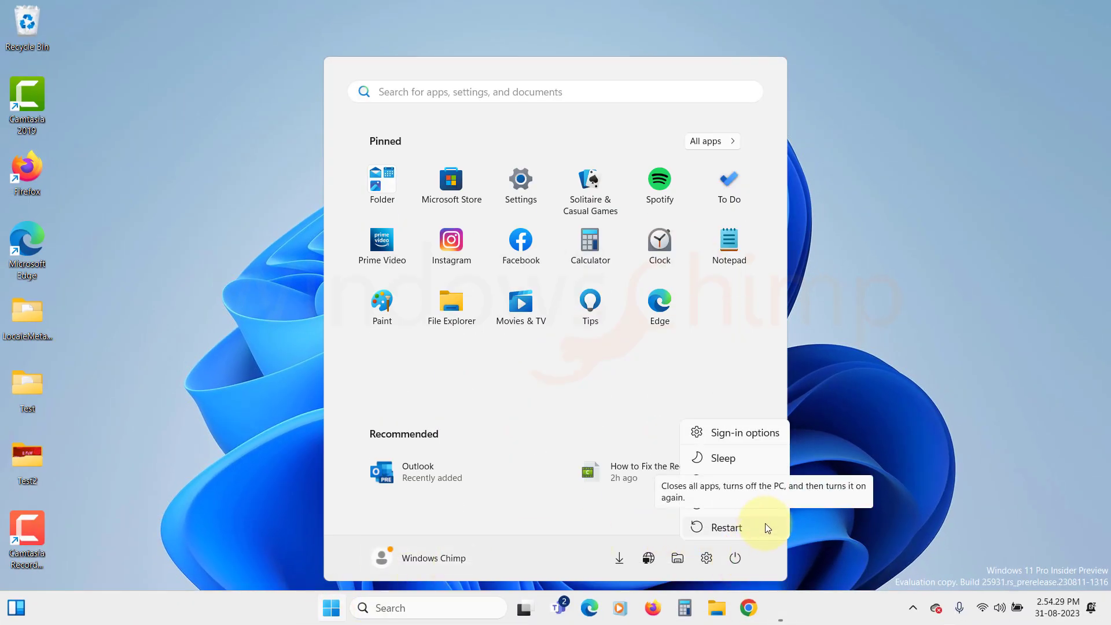